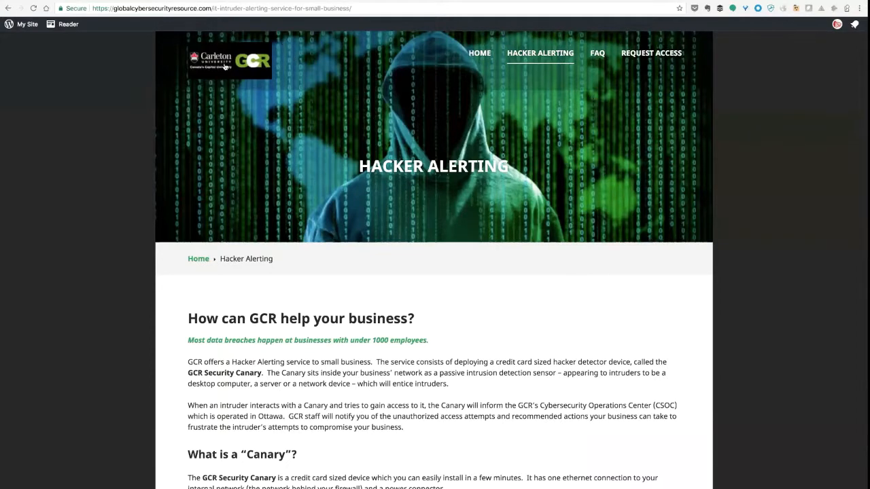
- Read the Hacker Alerting page's description of the service and the GCR Security Canary device
scroll(381, 213, down, 4)
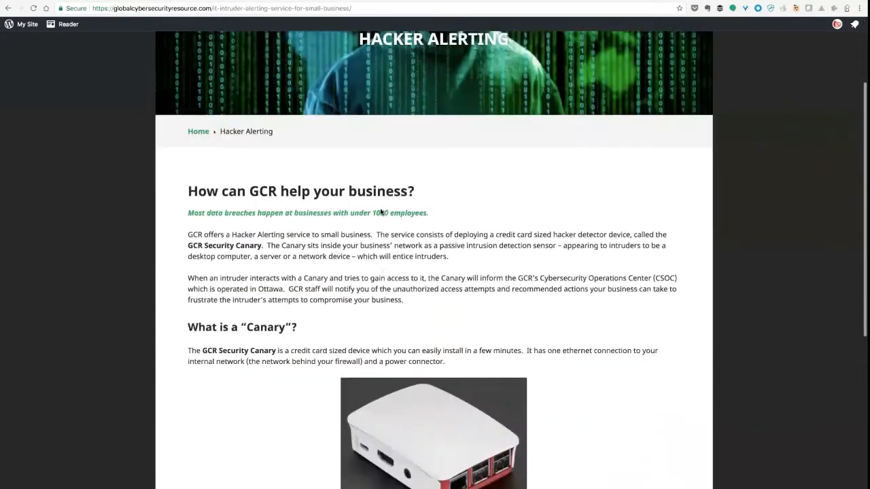
scroll(381, 213, down, 5)
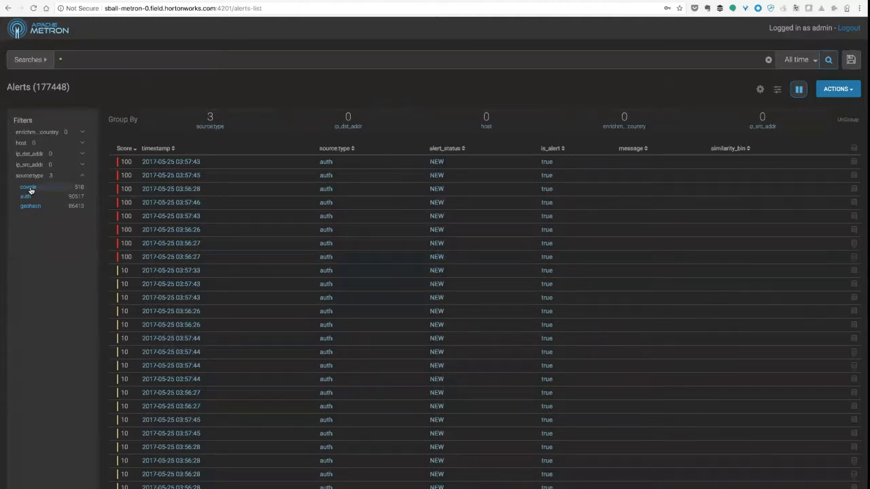
- Run the saved search "cowrie start" and review the details of the "CMD: sh" alert from 04:14:46
click(43, 60)
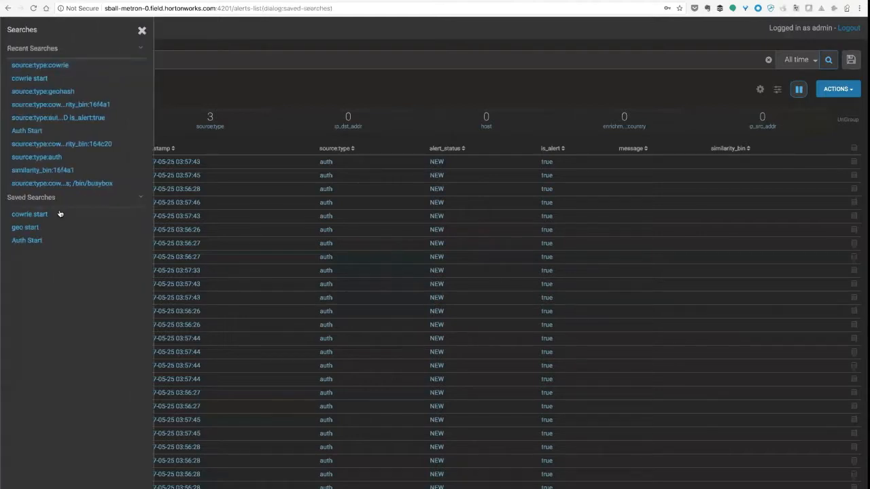
click(46, 215)
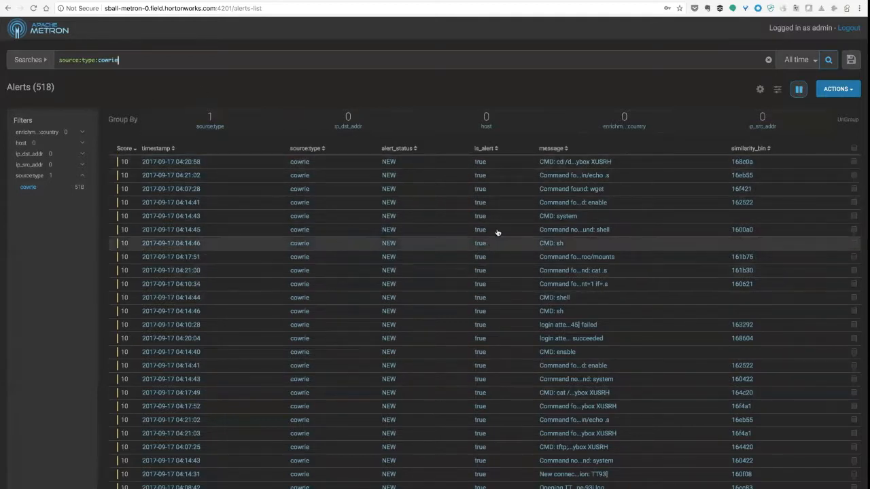
click(670, 242)
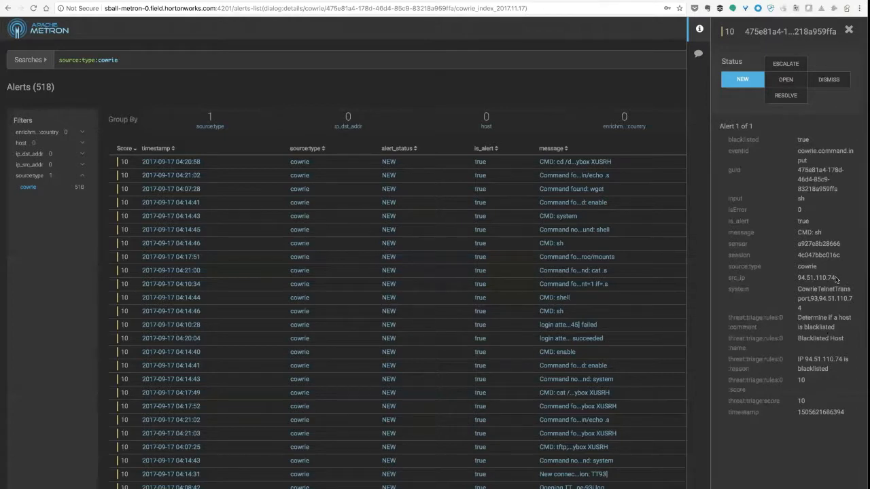
click(849, 37)
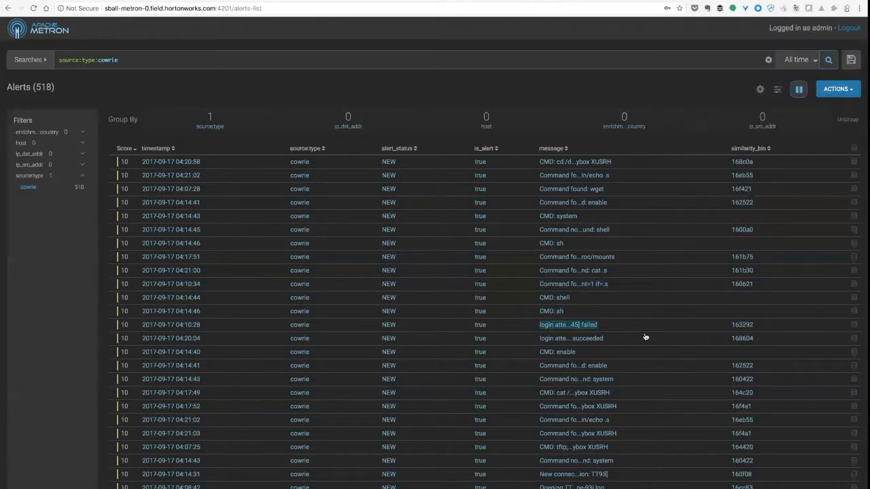
- Examine the details of the busybox XUSRH command alert from 04:17:52, including its similarity bin
click(615, 406)
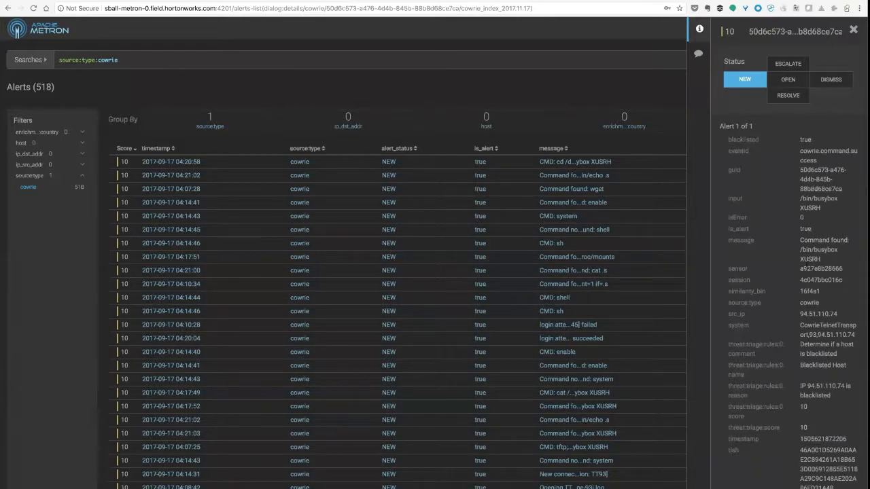
scroll(809, 310, down, 1)
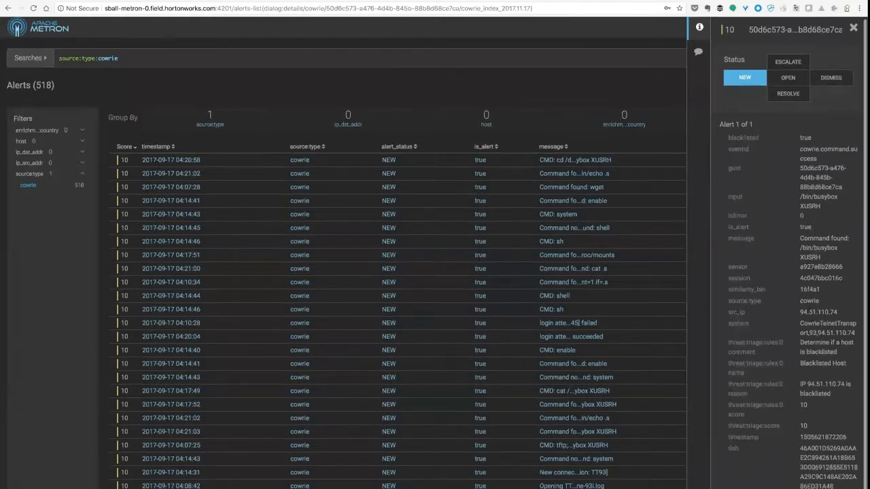
scroll(751, 468, up, 1)
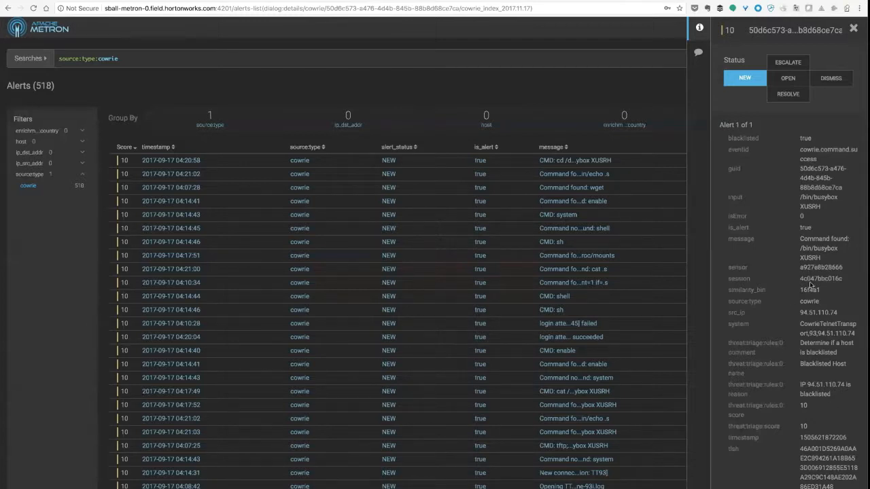
double_click(799, 290)
click(761, 291)
click(853, 29)
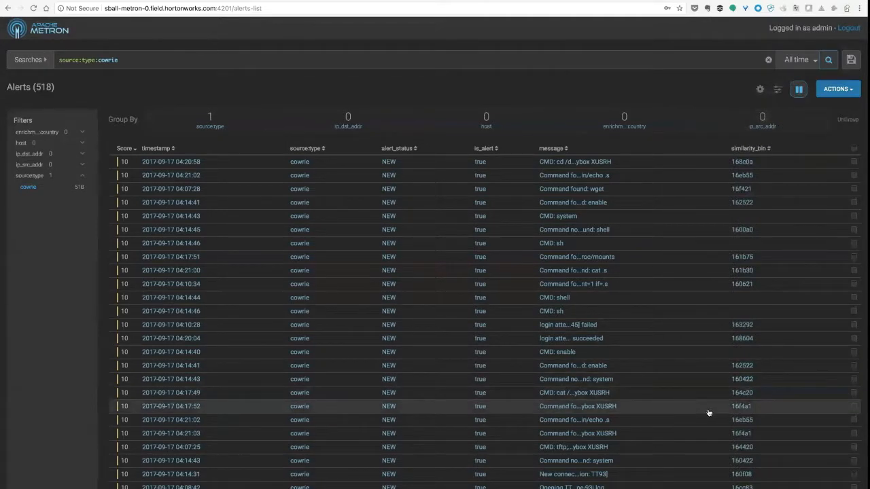
- Filter the cowrie alerts by similarity_bin 16f4a1 and review the details of the 08:12:30 VRPNG alert
double_click(736, 406)
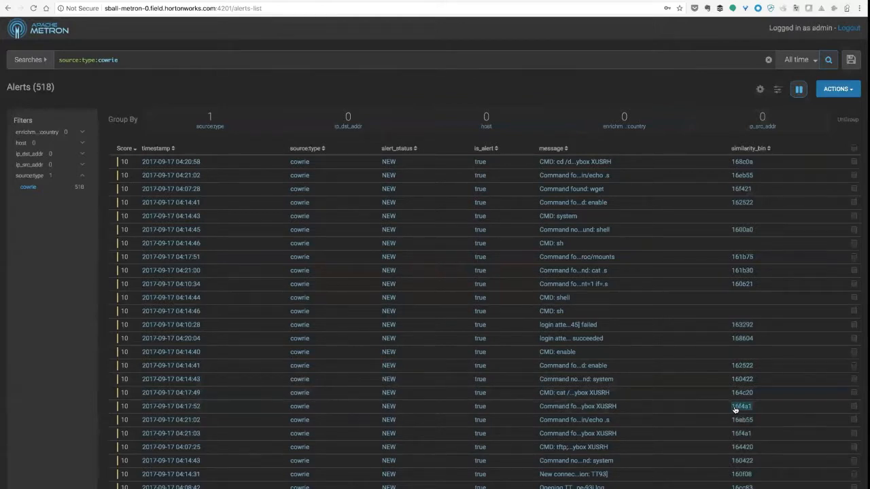
click(741, 407)
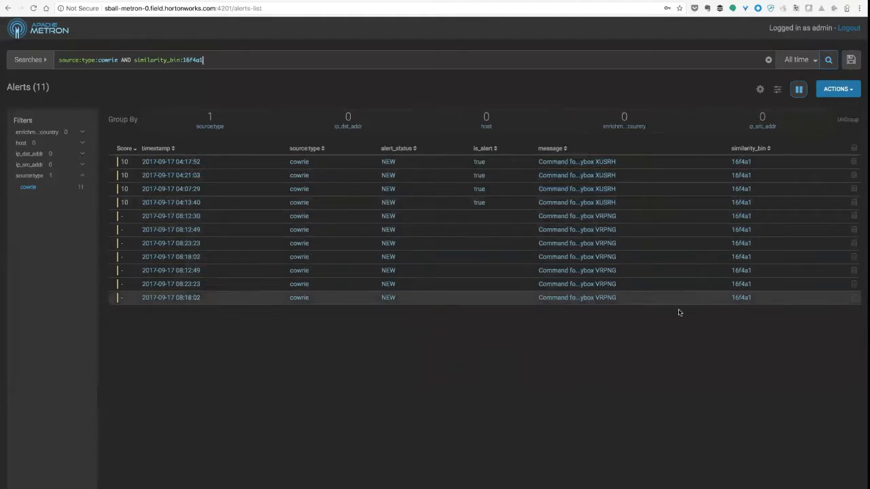
click(699, 222)
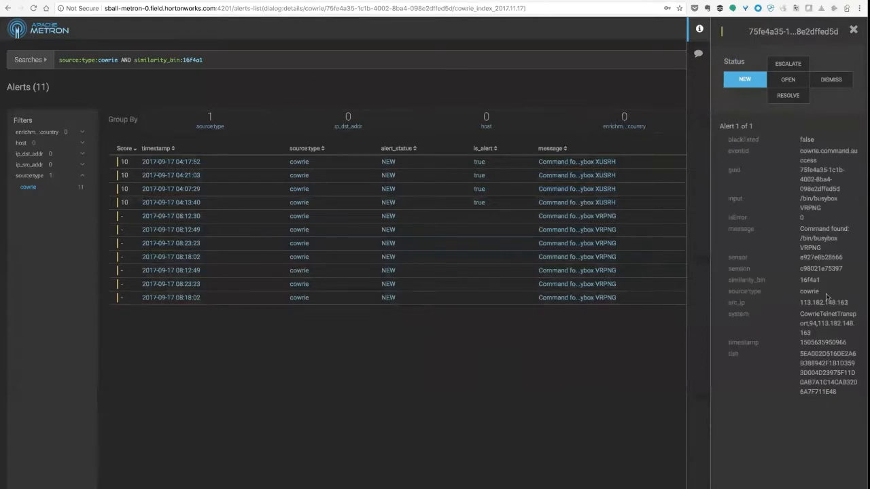
click(854, 30)
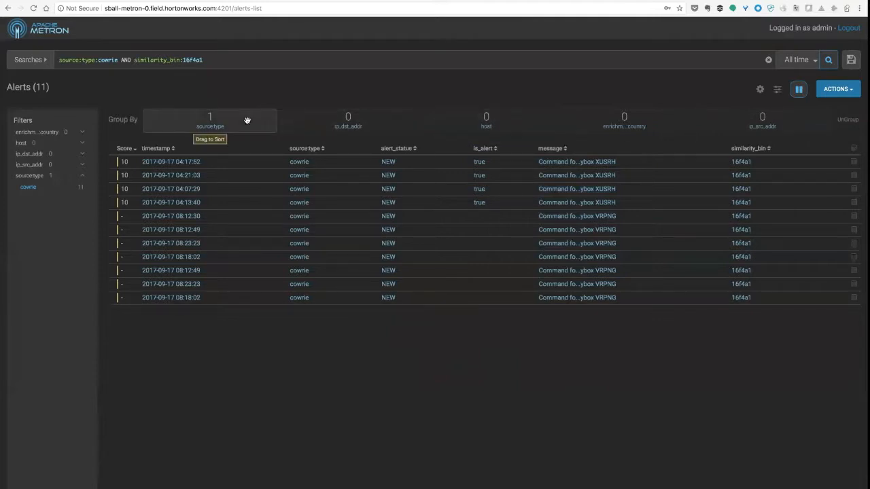
- Group the filtered alerts by source:type, page through the cowrie group and merge it into a meta alert
click(271, 116)
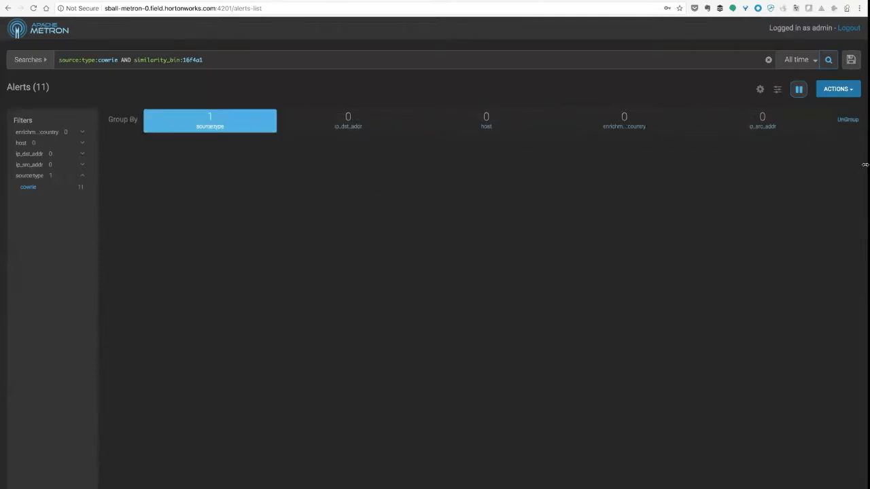
click(841, 159)
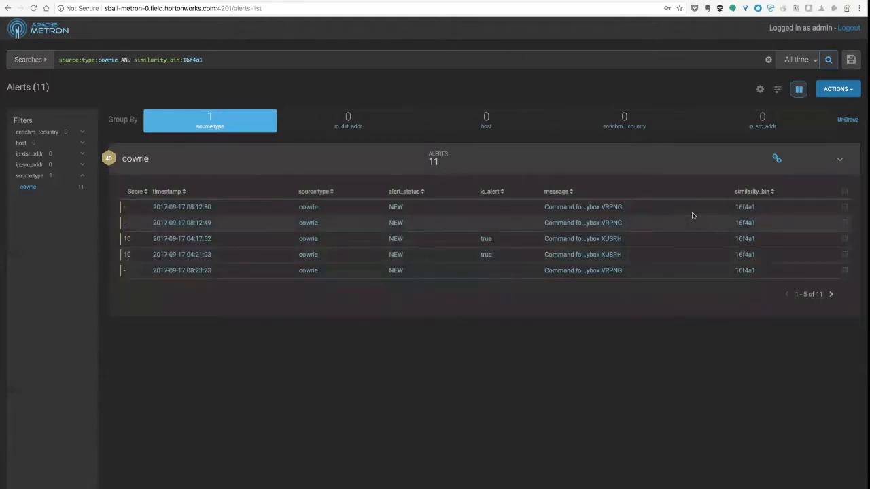
click(831, 295)
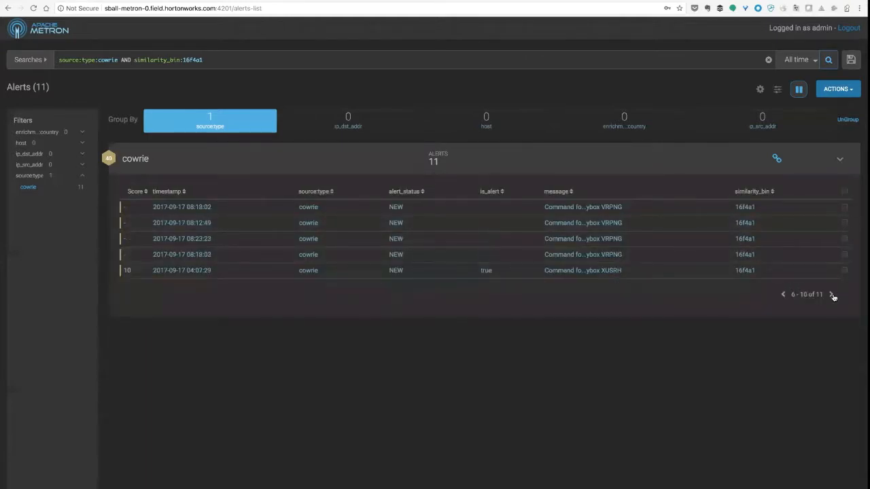
click(831, 294)
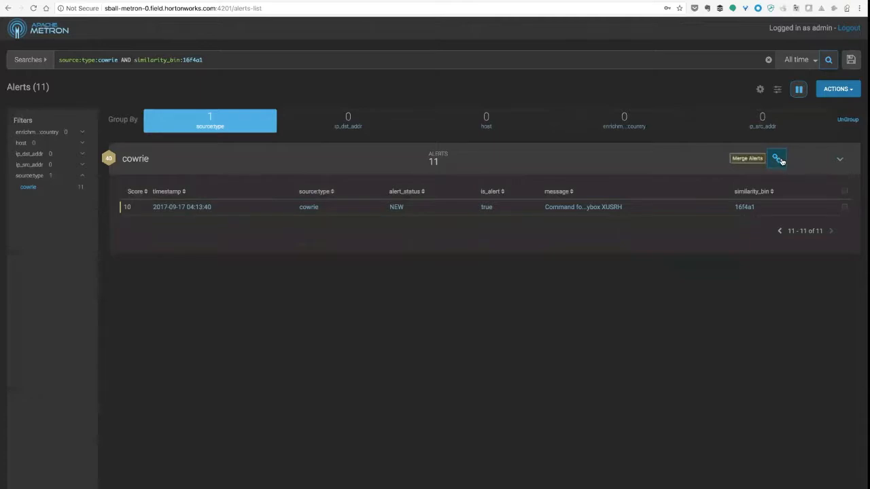
click(778, 159)
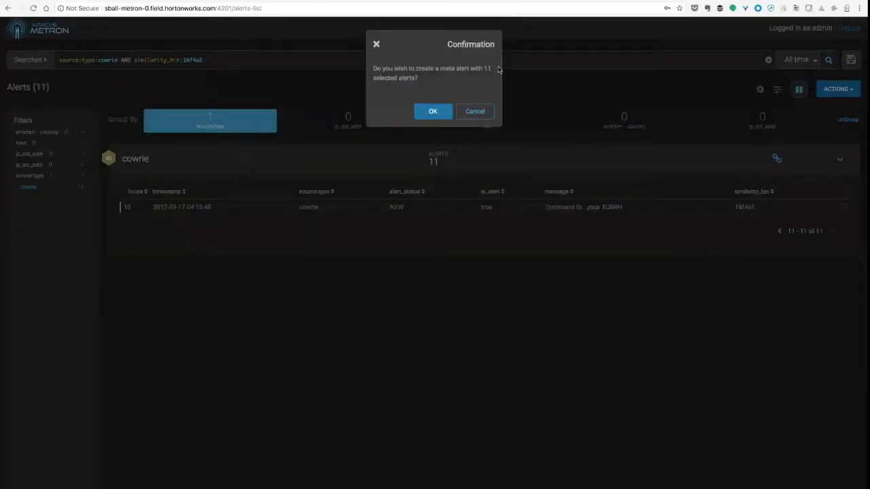
click(436, 112)
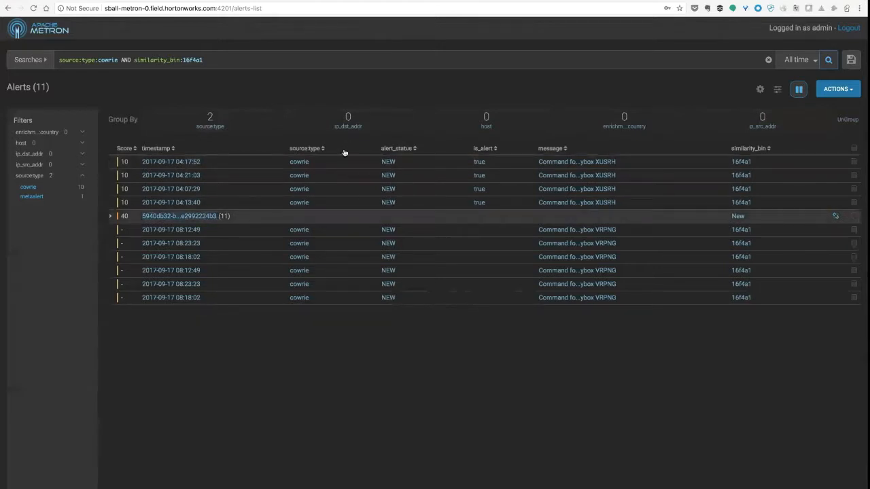
- Look through the alerts in the new meta alert's details and rename it "cowrie busy box attack"
click(264, 216)
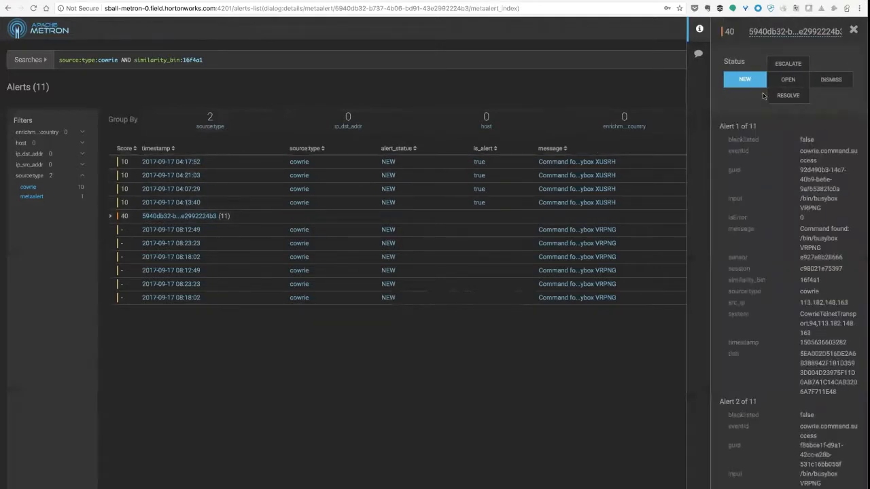
scroll(760, 161, down, 4)
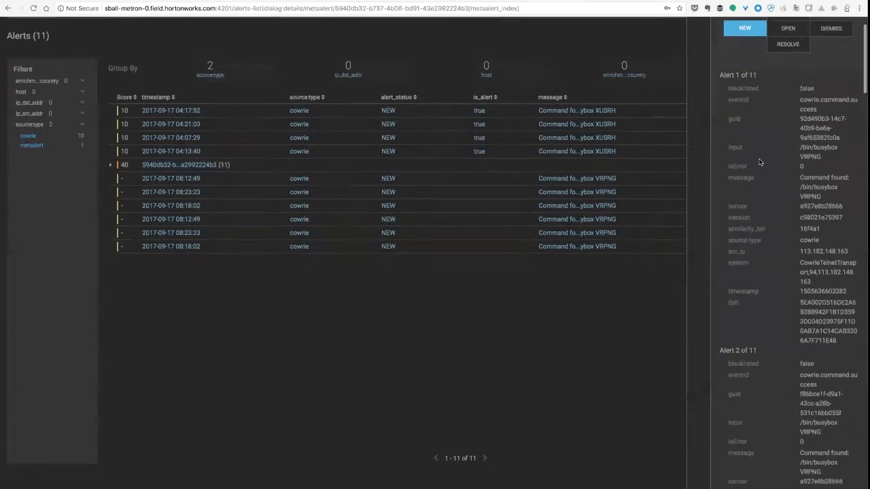
scroll(760, 162, down, 20)
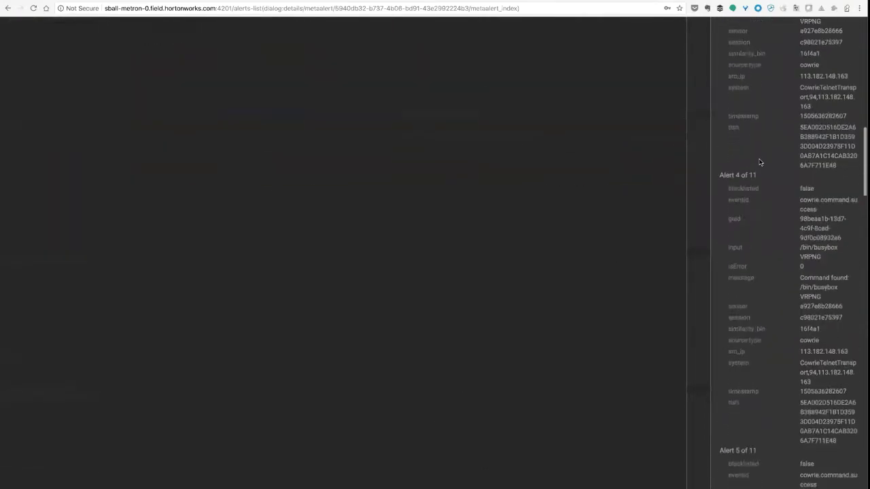
scroll(760, 161, down, 5)
scroll(761, 163, up, 20)
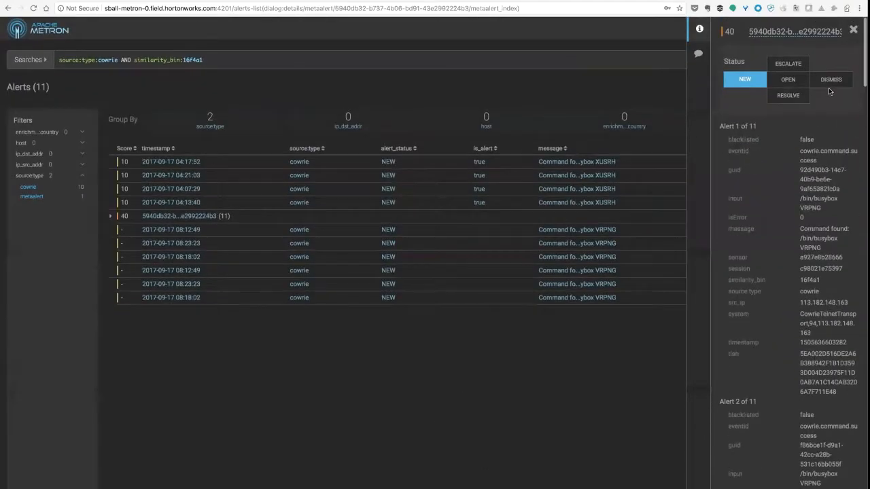
click(780, 32)
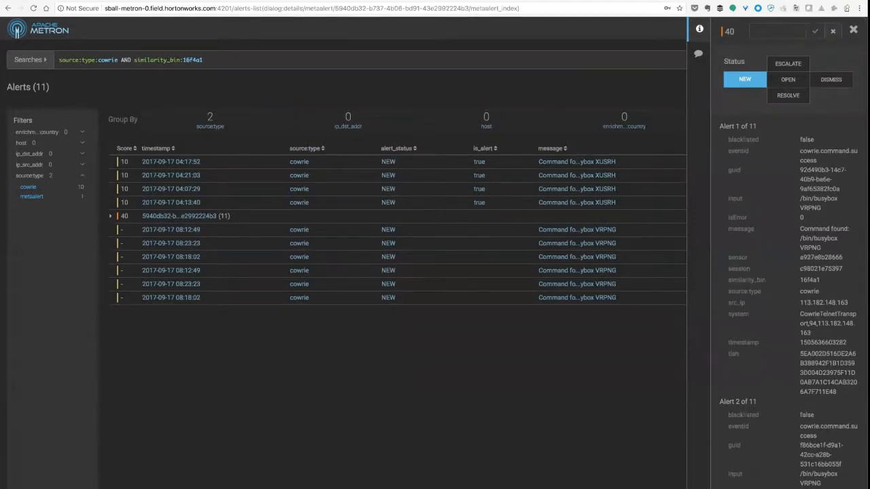
text(cowrie bus)
text(y box attack)
click(816, 32)
- Add the comment "This from blacklist and similar attacks" to the meta alert and close its details
click(695, 59)
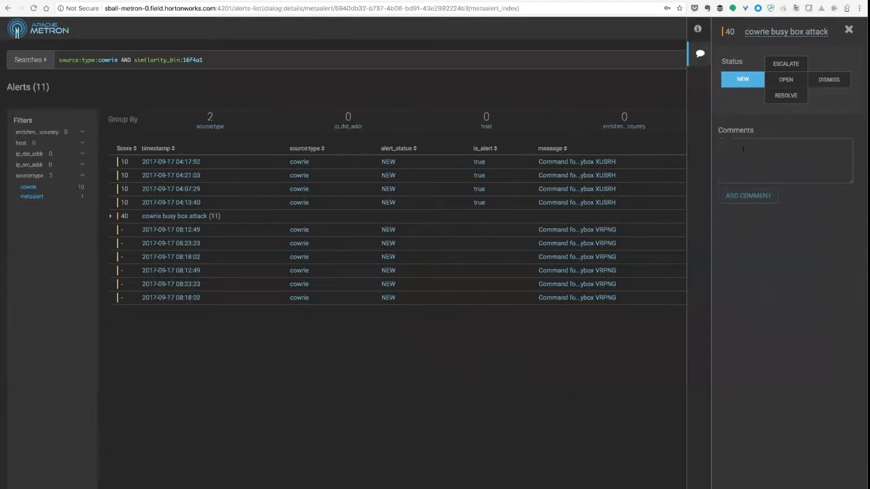
text(This from blacklist and similar attacks.)
click(761, 198)
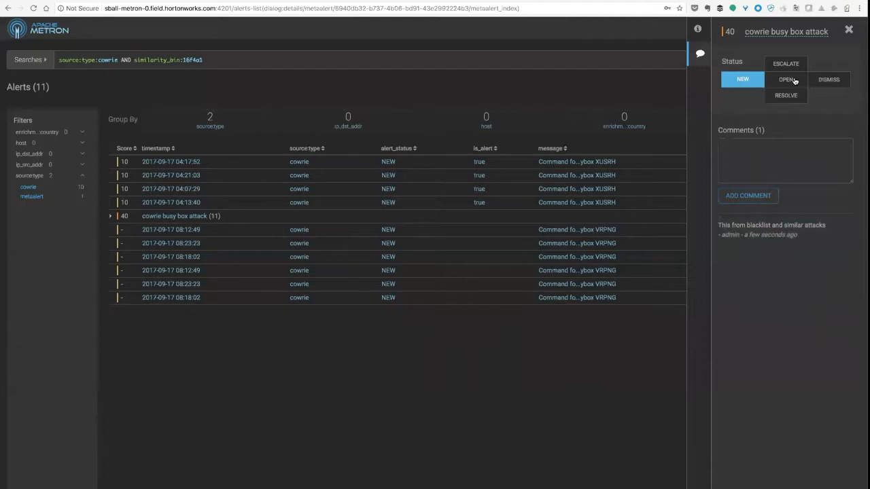
click(849, 30)
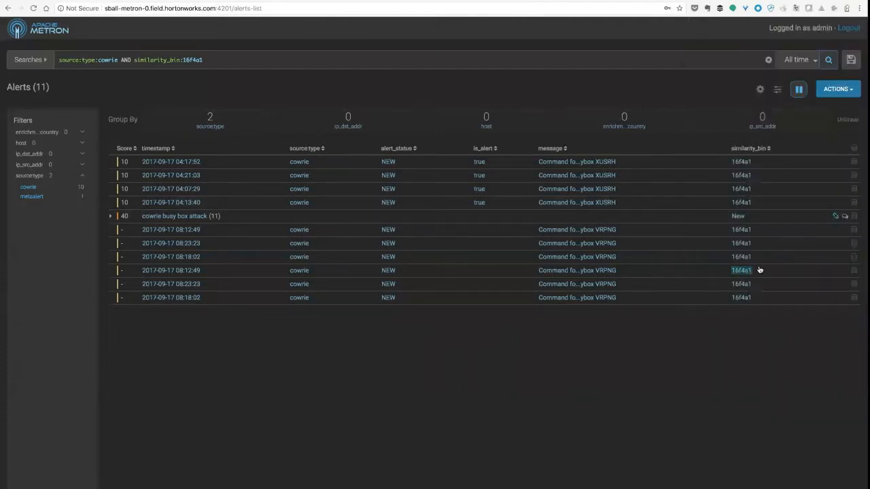
- Add the first two VRPNG alerts listed below the meta alert (08:12:49 and 08:23:23) to "cowrie busy box attack"
click(853, 229)
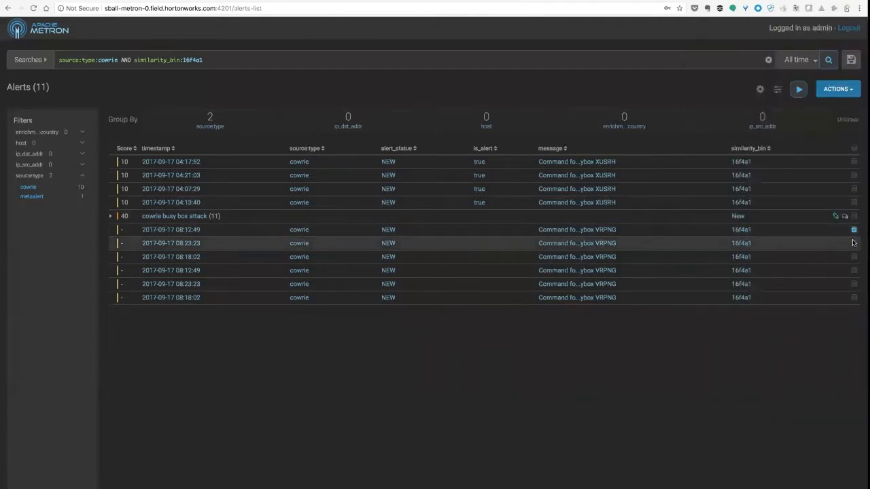
click(853, 242)
click(846, 90)
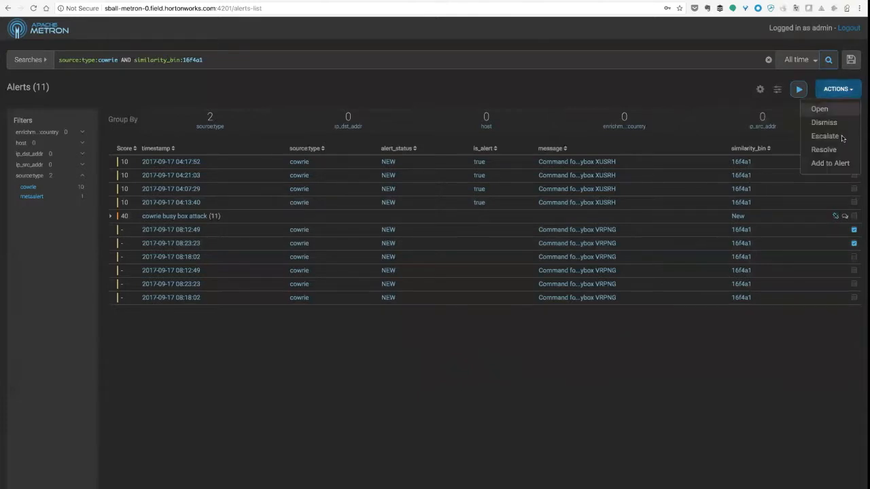
click(830, 163)
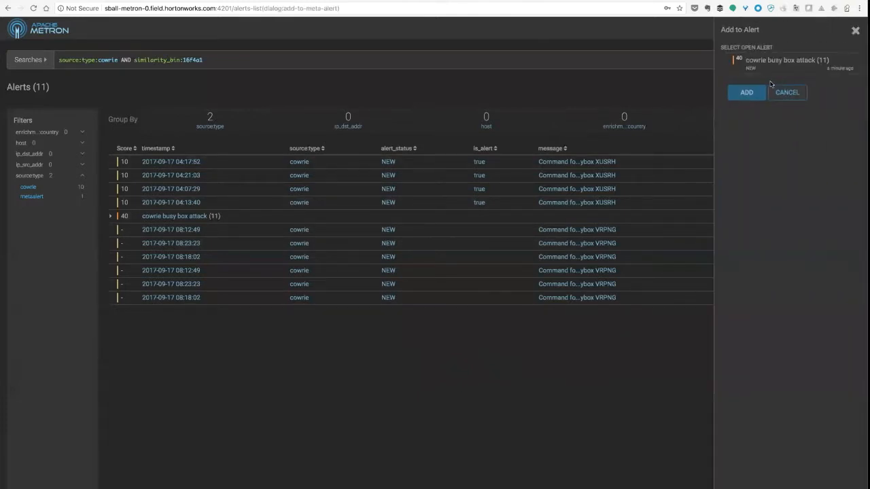
click(725, 65)
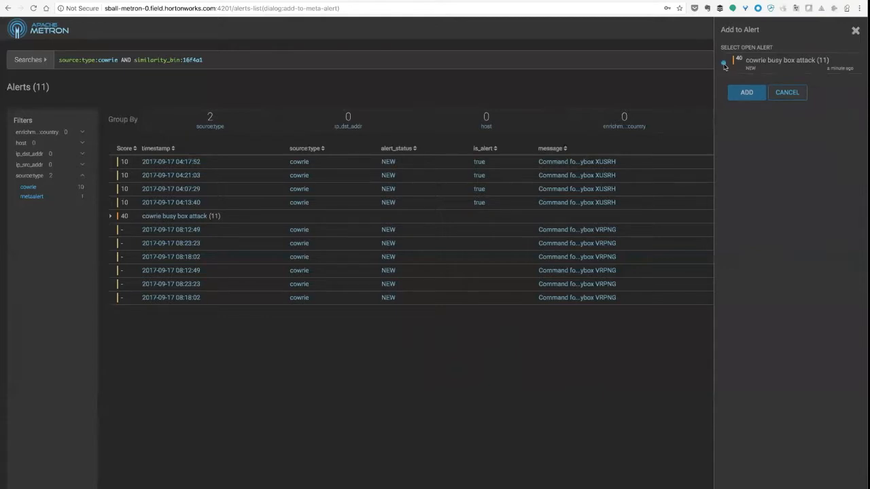
click(754, 97)
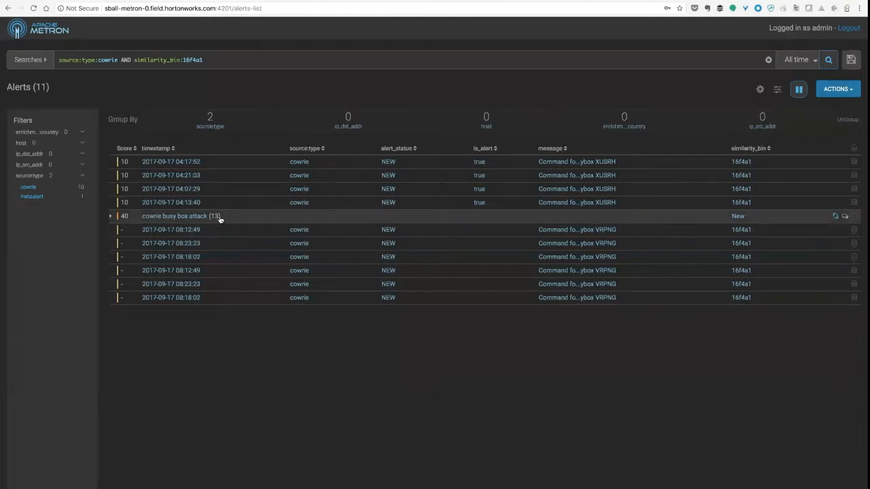
- Review the alerts inside the "cowrie busy box attack" meta alert and set its status to Escalate
click(113, 216)
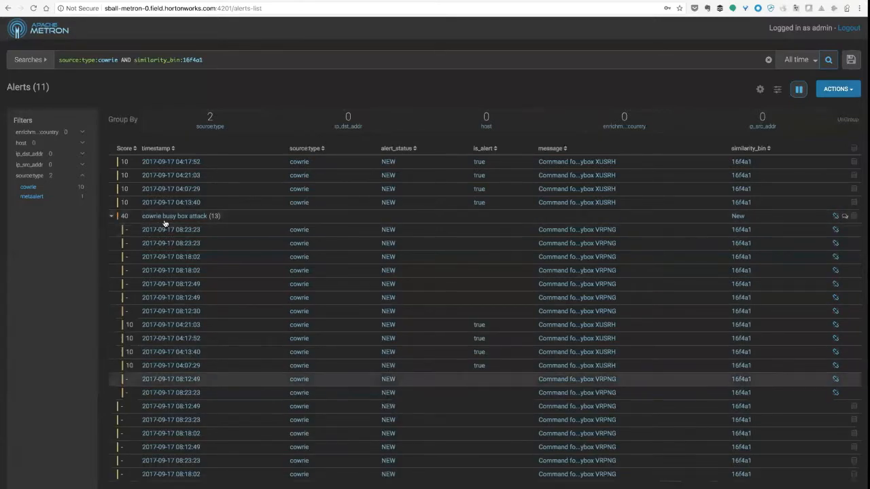
click(257, 218)
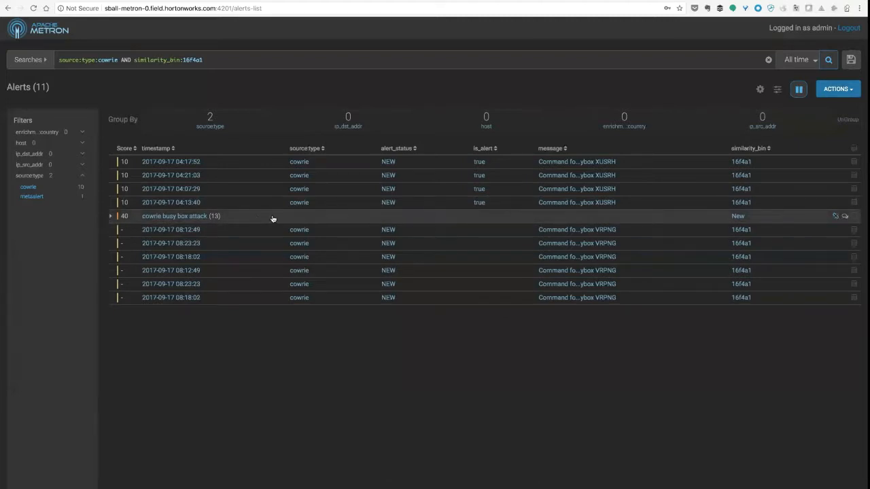
click(272, 219)
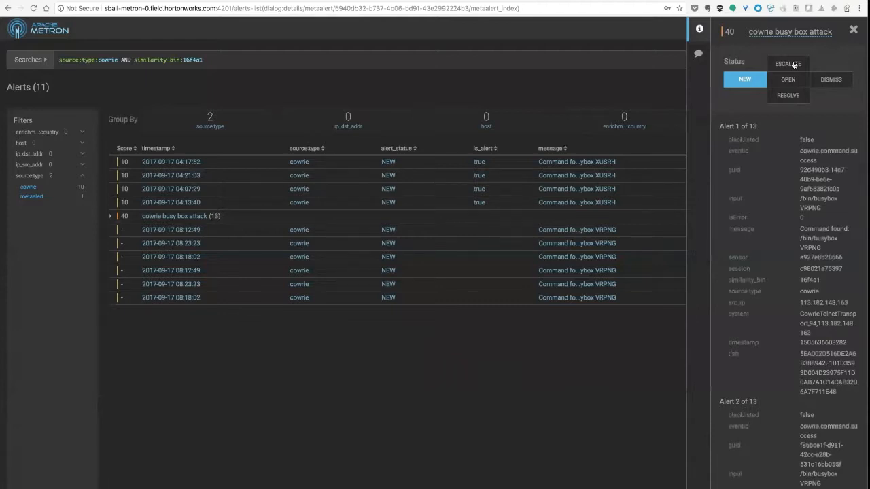
click(794, 64)
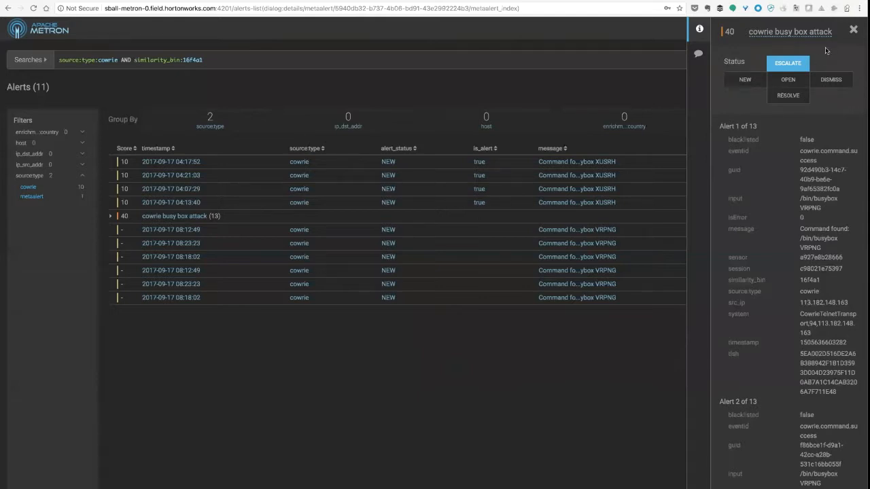
click(854, 32)
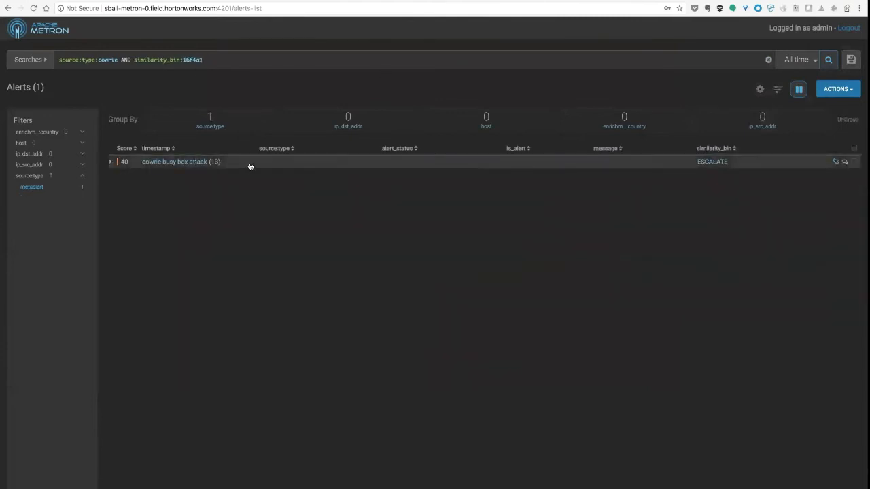
click(274, 167)
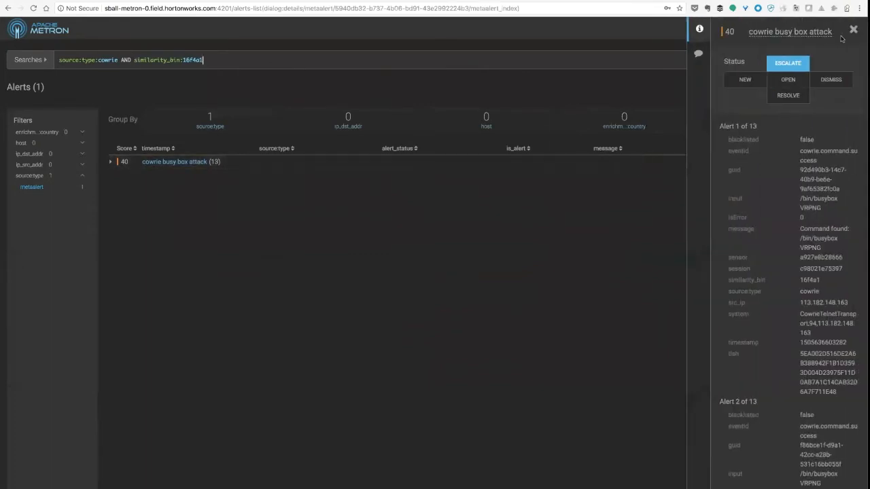
click(854, 31)
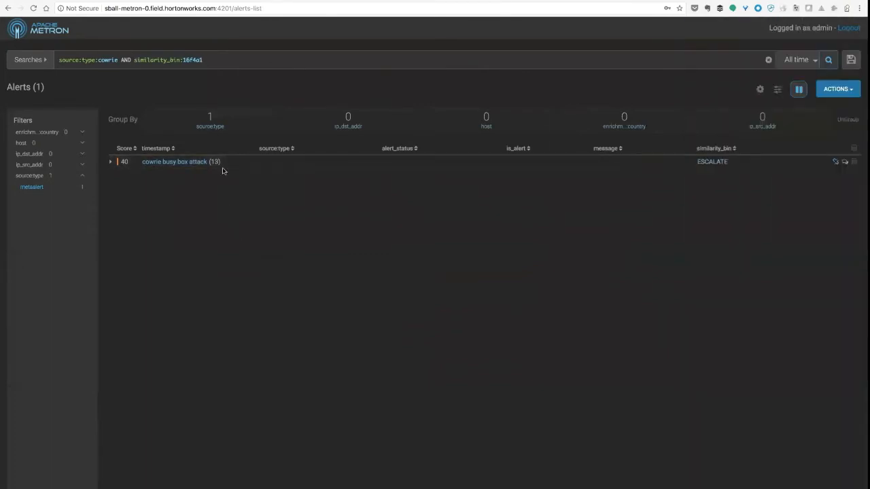